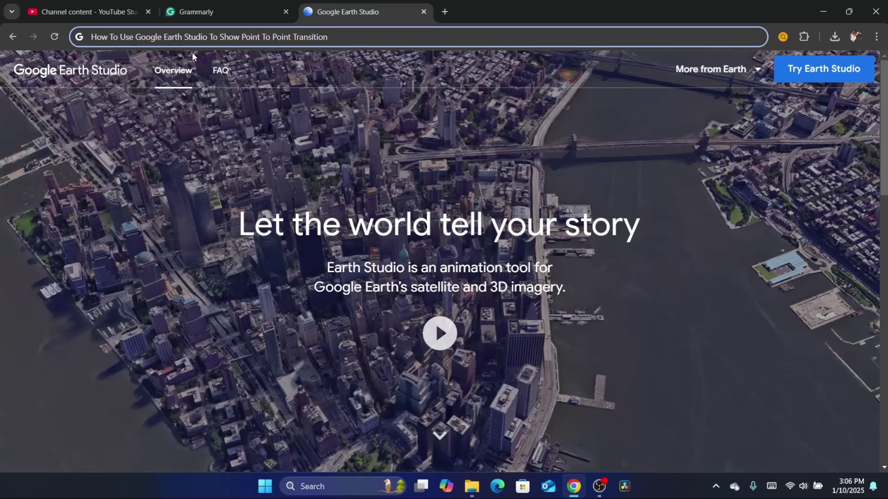
Scroll down through the Earth Studio overview page and back up to the top.
{"action": "scroll", "coordinate": [439, 259], "scroll_direction": "down", "scroll_amount": 2}
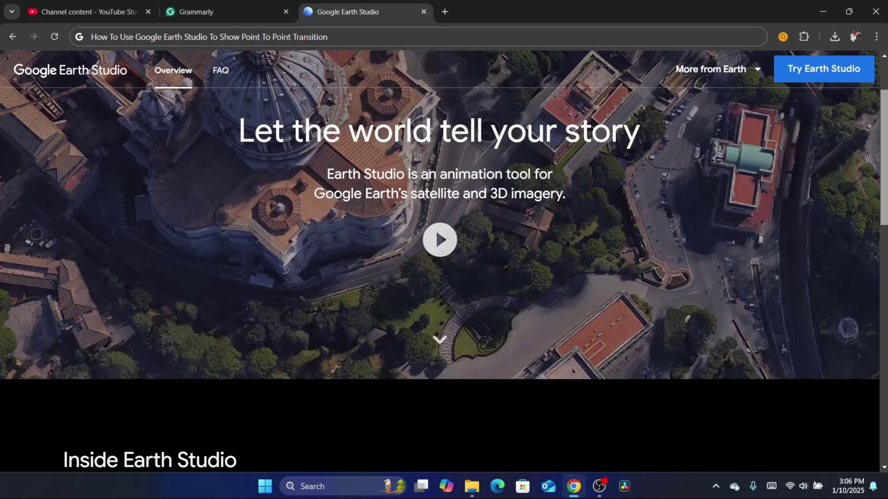
{"action": "scroll", "coordinate": [439, 259], "scroll_direction": "down", "scroll_amount": 3}
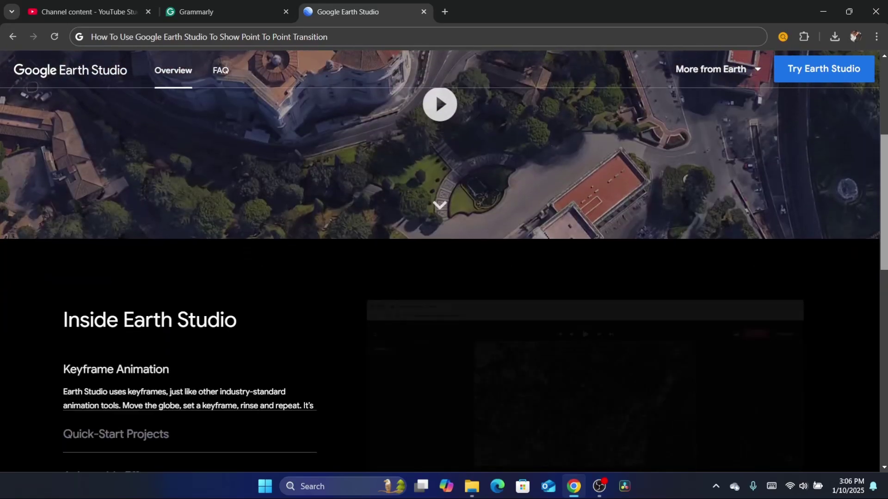
{"action": "scroll", "coordinate": [439, 259], "scroll_direction": "down", "scroll_amount": 7}
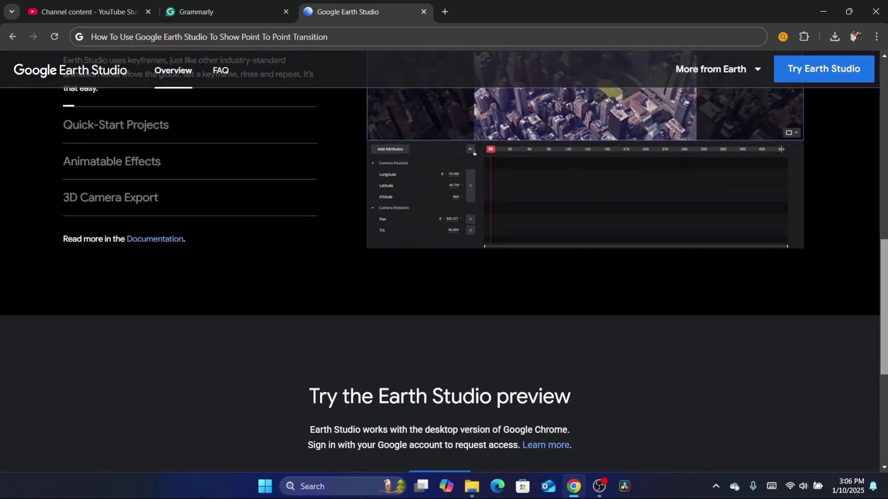
{"action": "scroll", "coordinate": [439, 259], "scroll_direction": "up", "scroll_amount": 15}
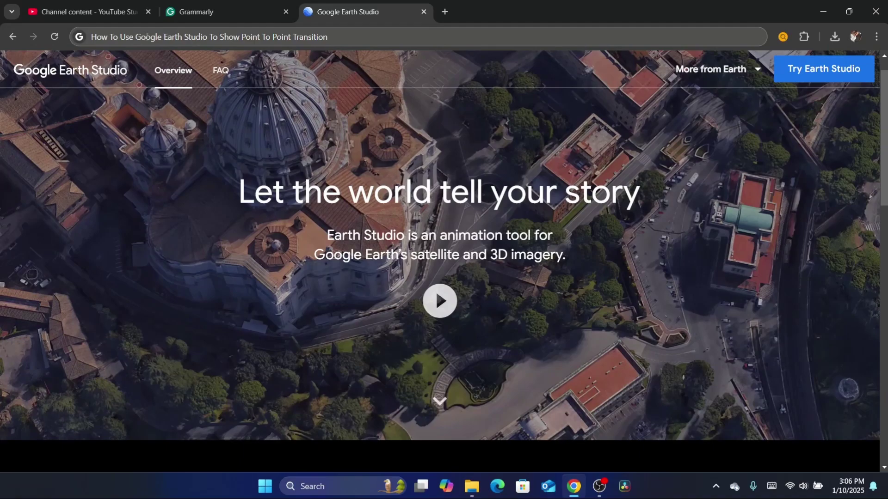
Return to the Google search results and open the Google Earth Studio result.
{"action": "left_click", "coordinate": [12, 36]}
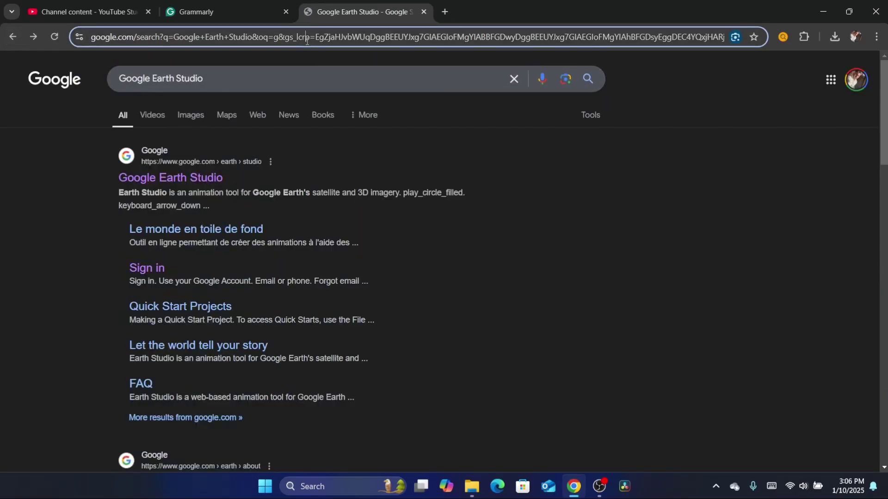
{"action": "type", "text": "d"}
{"action": "left_click", "coordinate": [2, 184]}
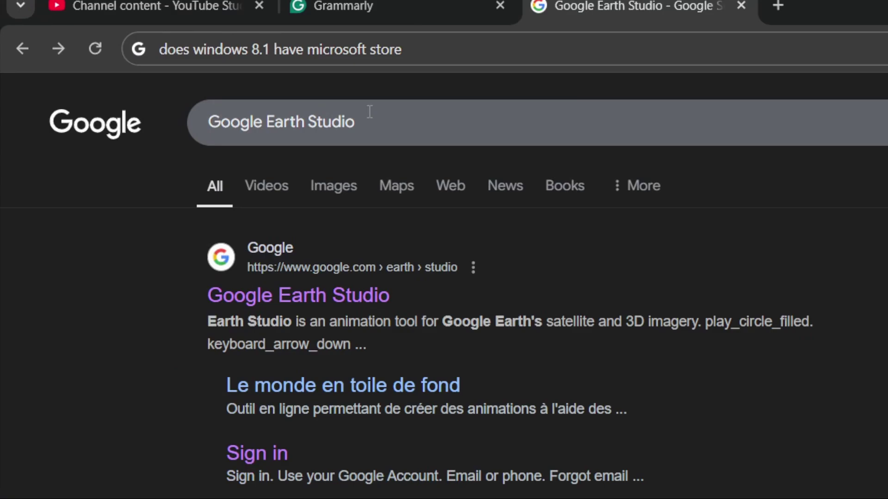
{"action": "left_click", "coordinate": [236, 296]}
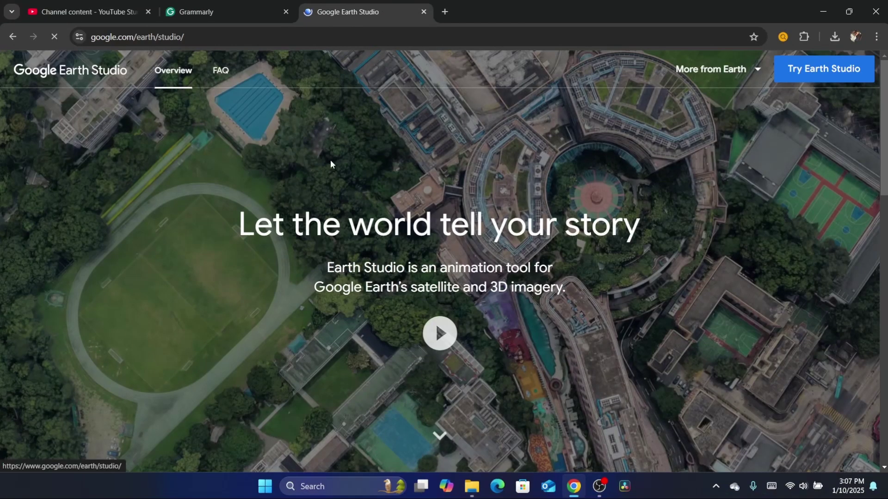
{"action": "left_click", "coordinate": [614, 36]}
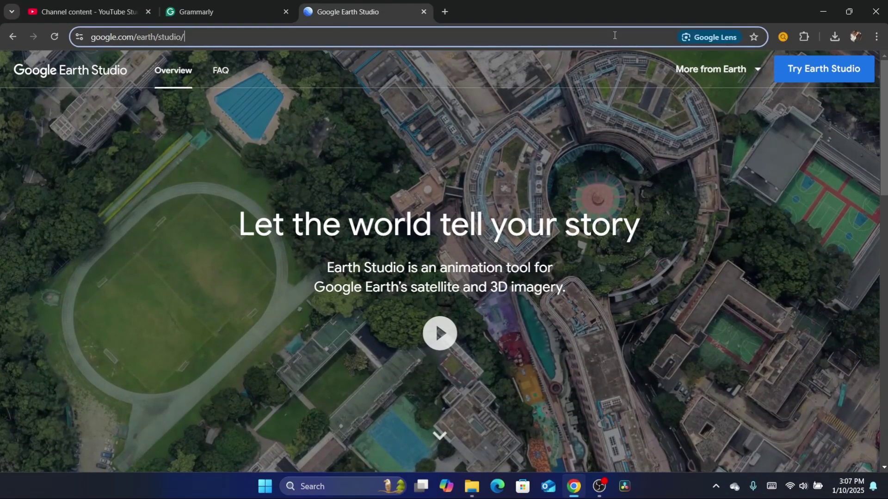
Launch the Earth Studio app to reach its Blank Project and Open project start screen.
{"action": "type", "text": "d"}
{"action": "left_click", "coordinate": [562, 271]}
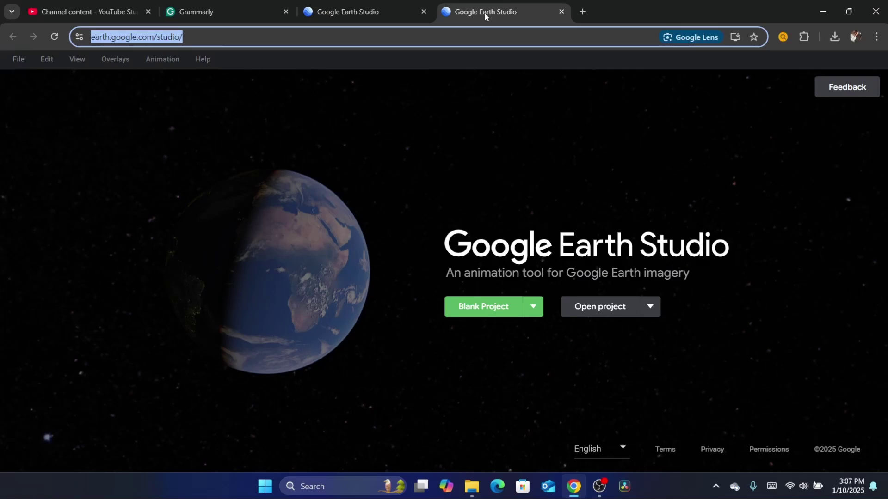
{"action": "type", "text": "d"}
{"action": "left_click", "coordinate": [422, 265]}
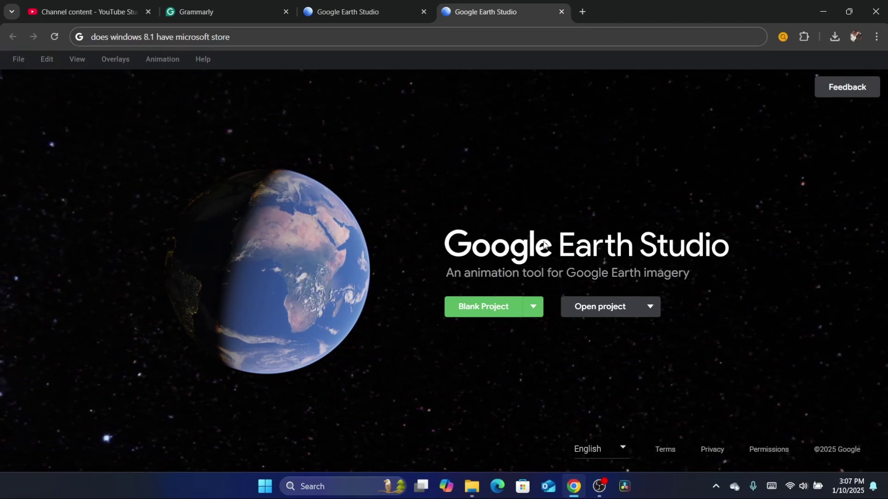
Choose the Point-to-Point template from the Quick Starts project options.
{"action": "left_click", "coordinate": [533, 307]}
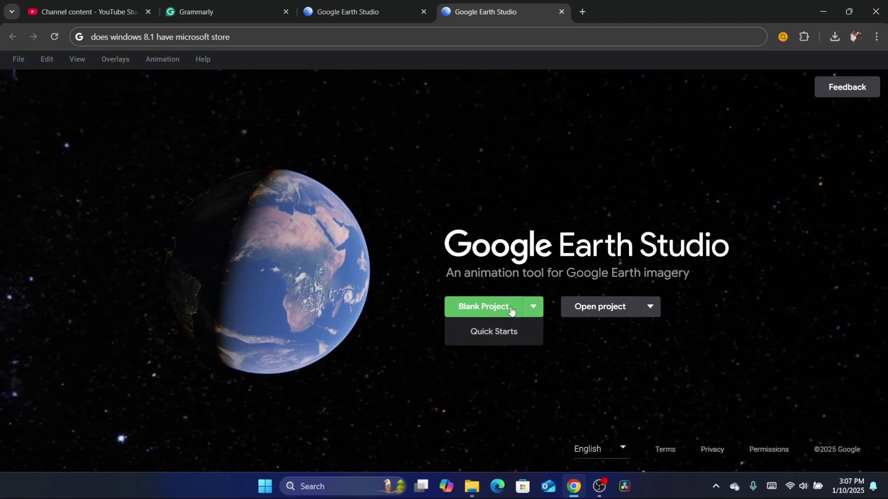
{"action": "left_click", "coordinate": [489, 332]}
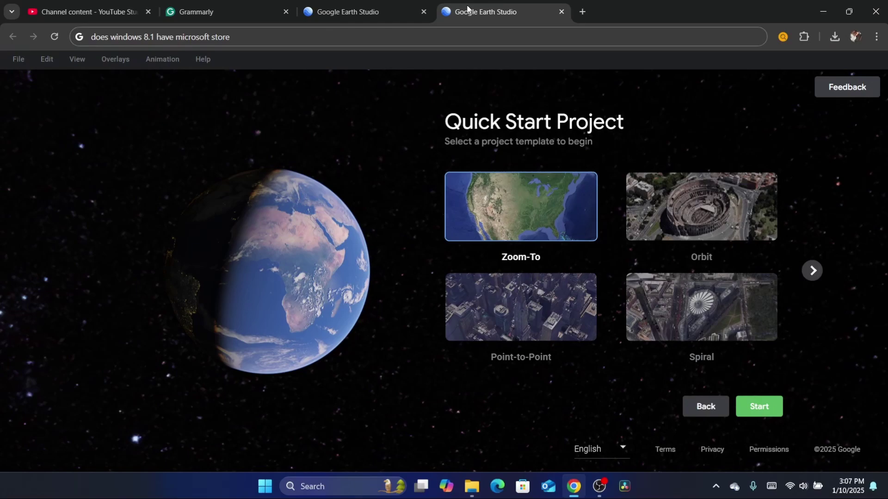
{"action": "left_click", "coordinate": [481, 36]}
{"action": "type", "text": "d"}
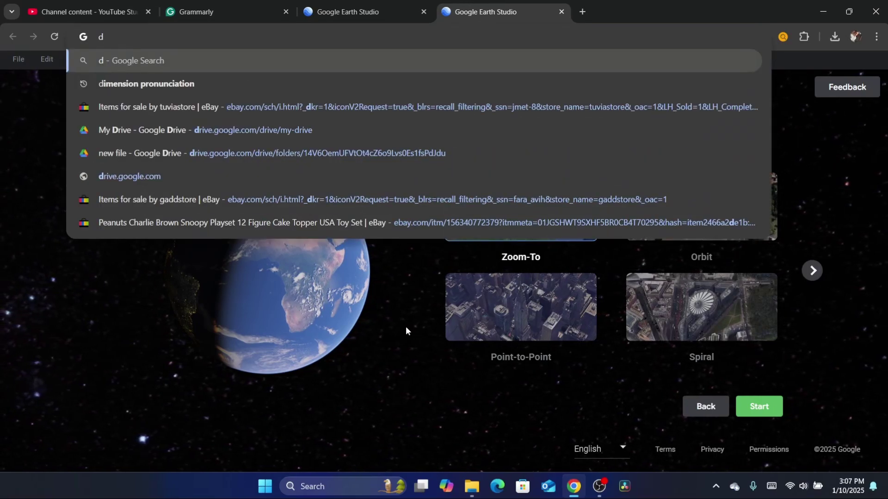
{"action": "left_click", "coordinate": [406, 330]}
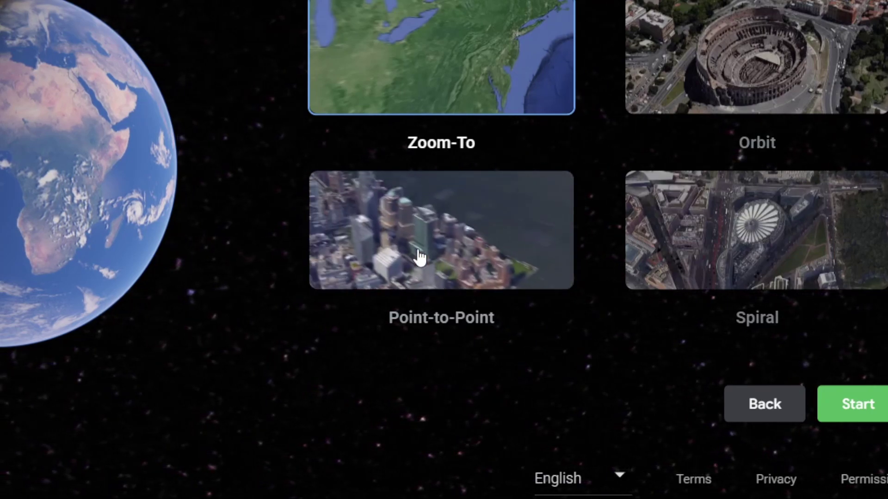
{"action": "left_click", "coordinate": [420, 256]}
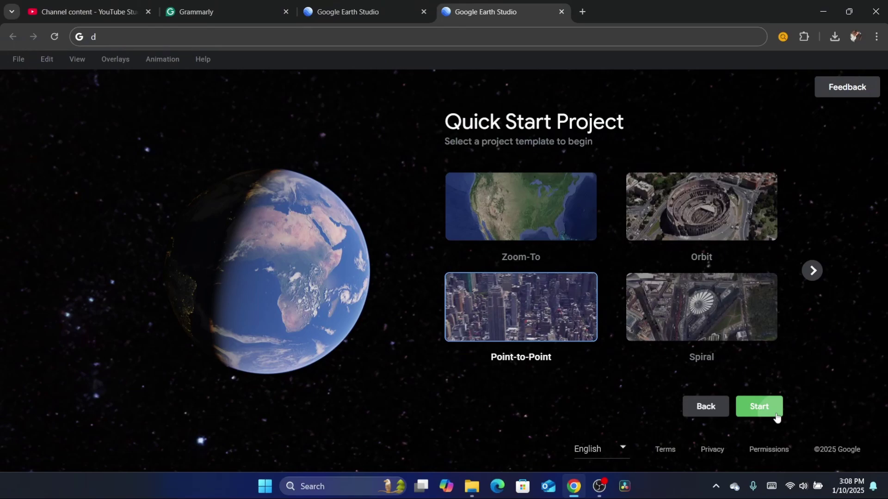
Start the Point-to-Point quick start and set Inezgane taxis as the first point.
{"action": "left_click", "coordinate": [776, 416]}
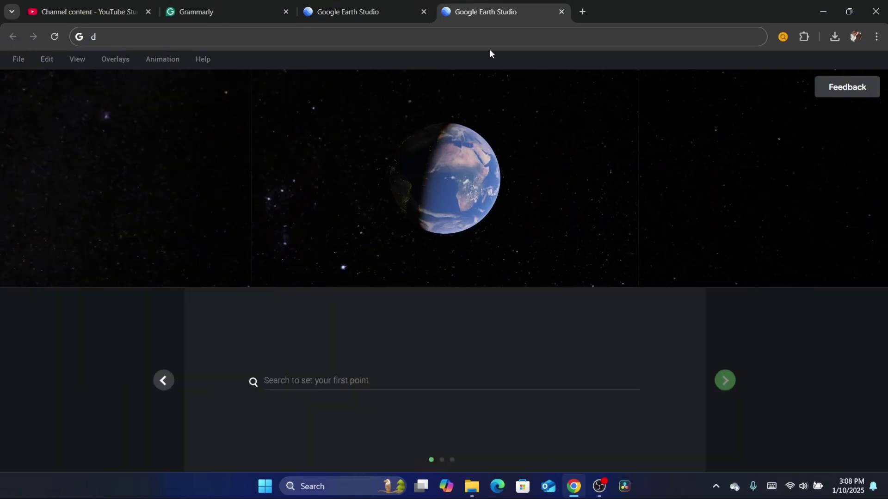
{"action": "left_click", "coordinate": [483, 43]}
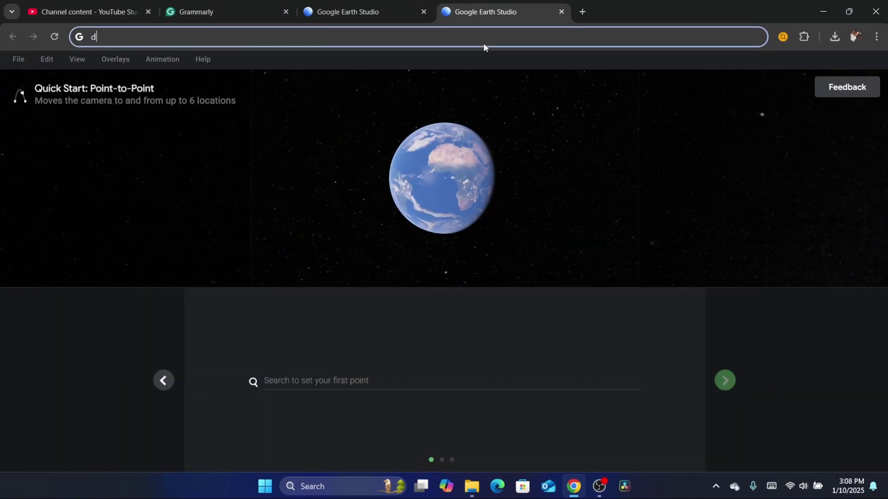
{"action": "left_click", "coordinate": [305, 380]}
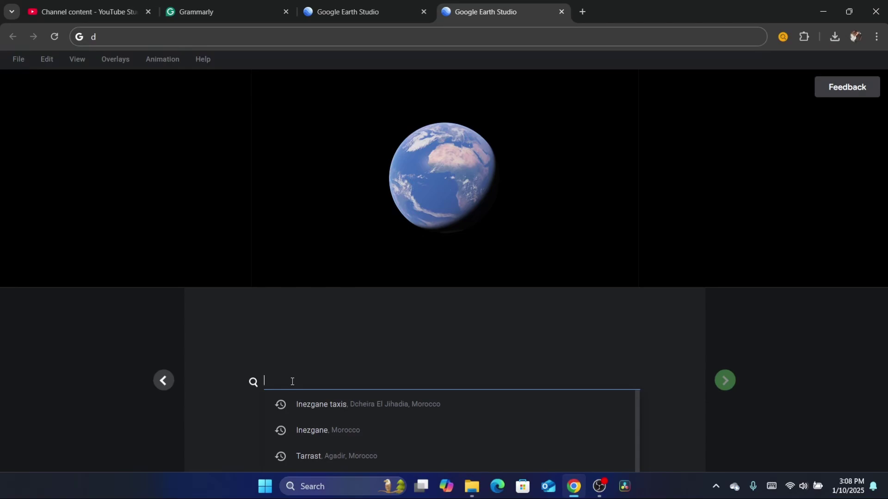
{"action": "left_click", "coordinate": [330, 404]}
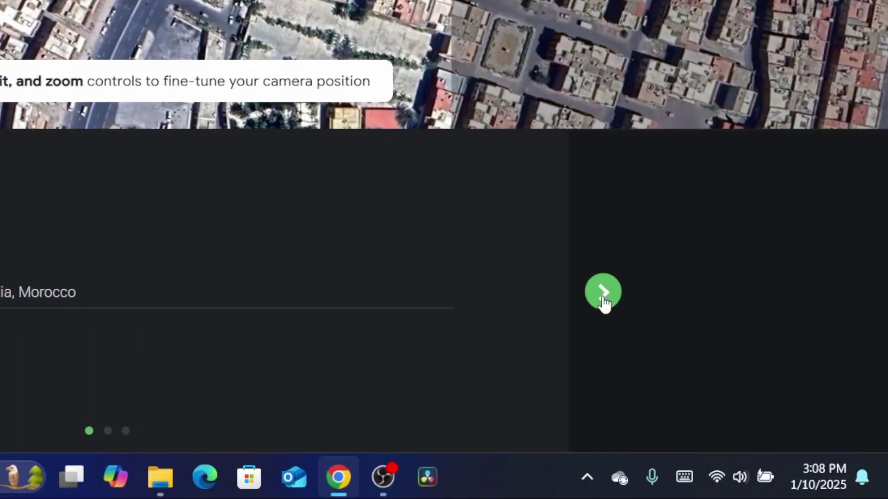
Set the second point to 9FCG+P6M in Dcheira El Jihadia.
{"action": "left_click", "coordinate": [725, 384]}
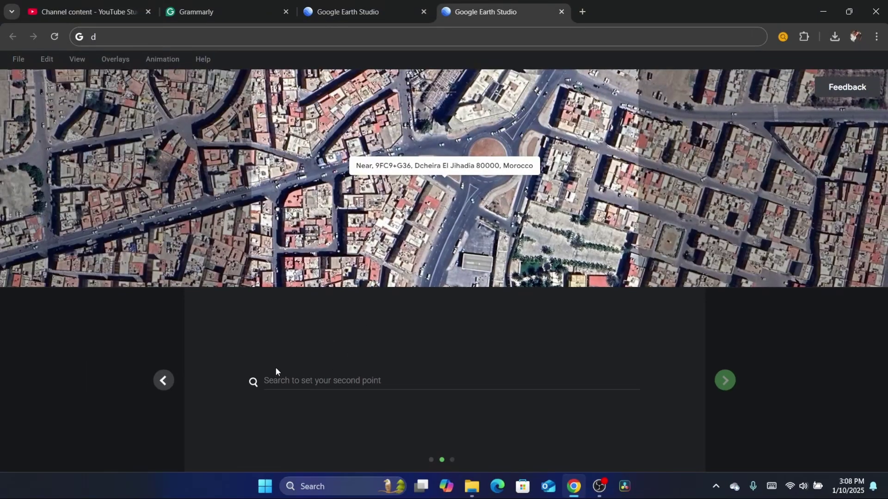
{"action": "left_click", "coordinate": [293, 380]}
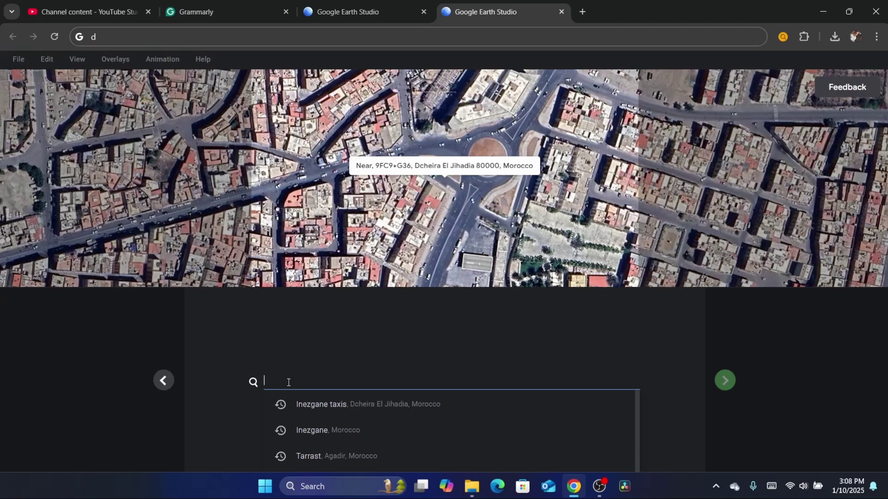
{"action": "left_click", "coordinate": [281, 406]}
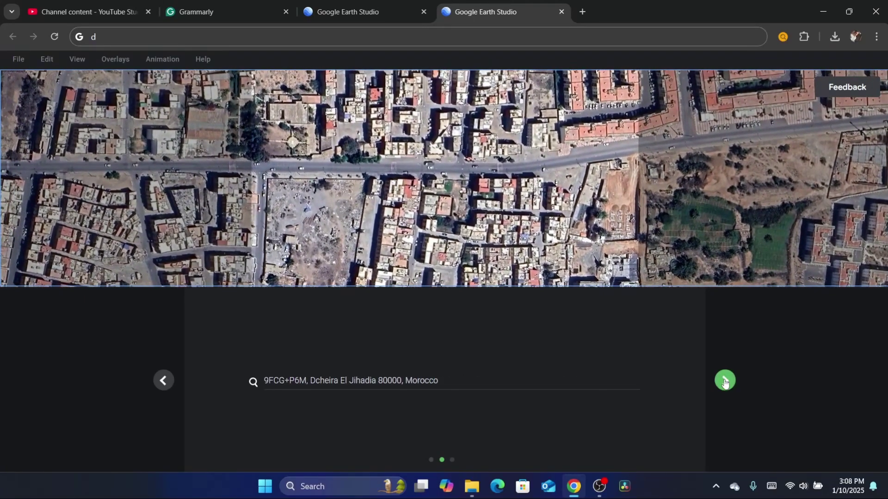
Review the route timing and build the Point-to-Point animation.
{"action": "left_click", "coordinate": [728, 382]}
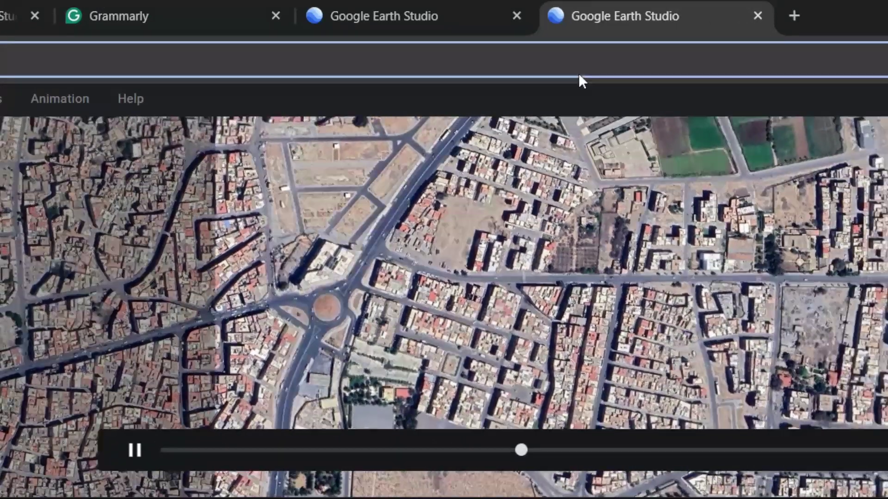
{"action": "left_click", "coordinate": [579, 73]}
{"action": "left_click", "coordinate": [453, 404]}
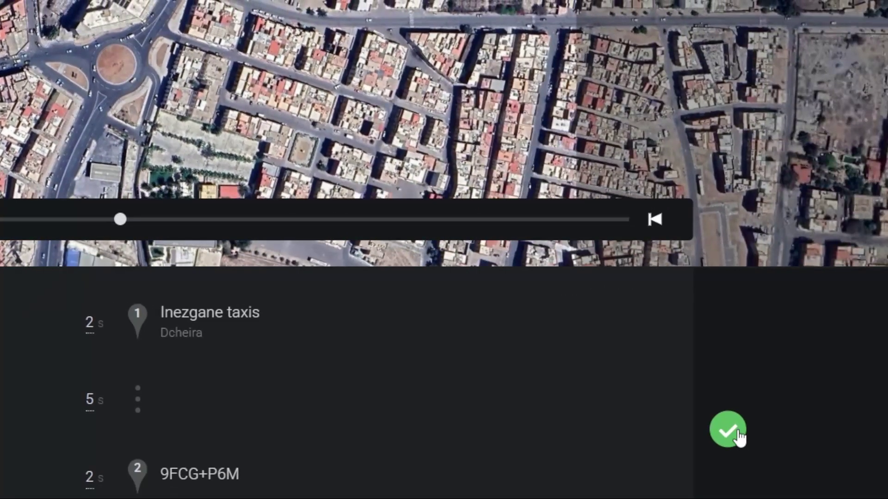
{"action": "left_click", "coordinate": [739, 436]}
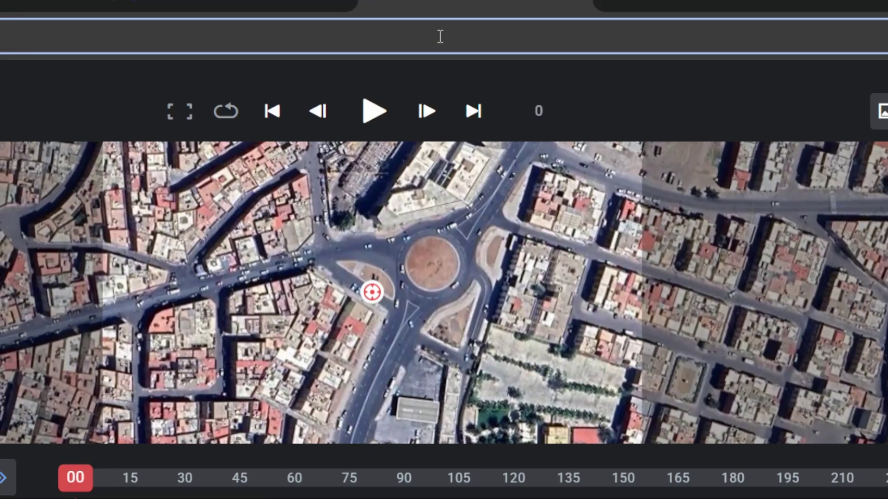
Drag the camera keyframes so the flight starts at frame 0 and ends near frame 155.
{"action": "left_click", "coordinate": [430, 0]}
{"action": "type", "text": "D"}
{"action": "left_click", "coordinate": [359, 319]}
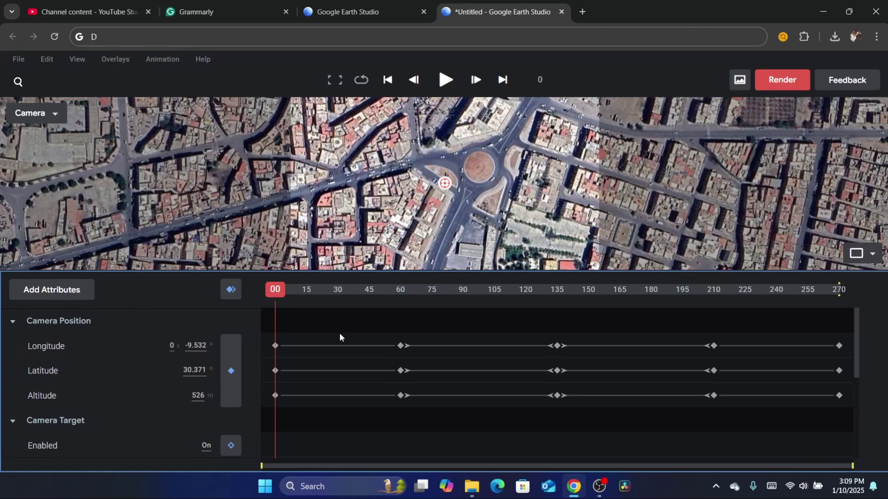
{"action": "left_click_drag", "start_coordinate": [840, 352], "coordinate": [564, 352]}
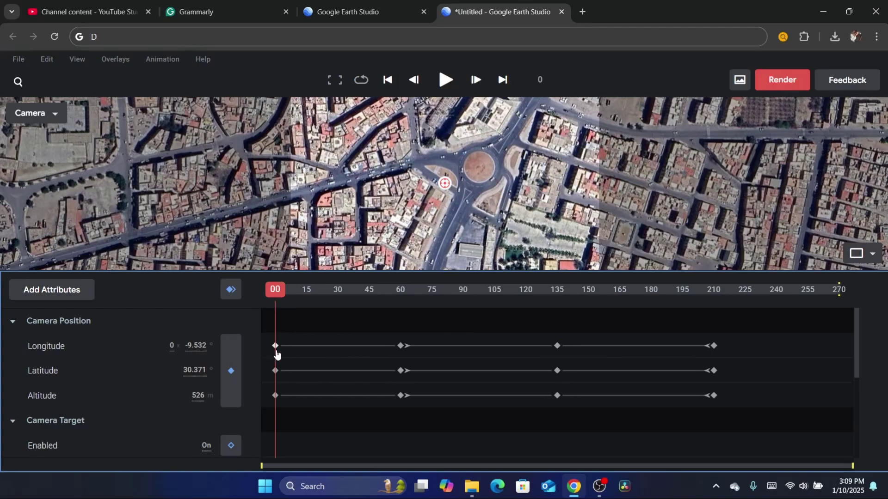
{"action": "left_click_drag", "start_coordinate": [286, 354], "coordinate": [276, 355]}
{"action": "left_click_drag", "start_coordinate": [558, 346], "coordinate": [638, 351]}
{"action": "left_click_drag", "start_coordinate": [718, 351], "coordinate": [593, 355]}
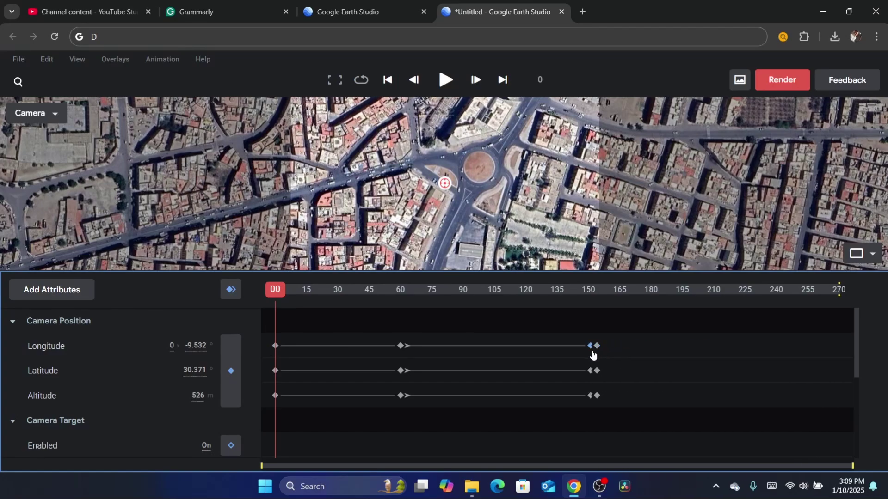
Name the MP4 render 'fake drone footage' and set its start frame to 60.
{"action": "left_click", "coordinate": [779, 81]}
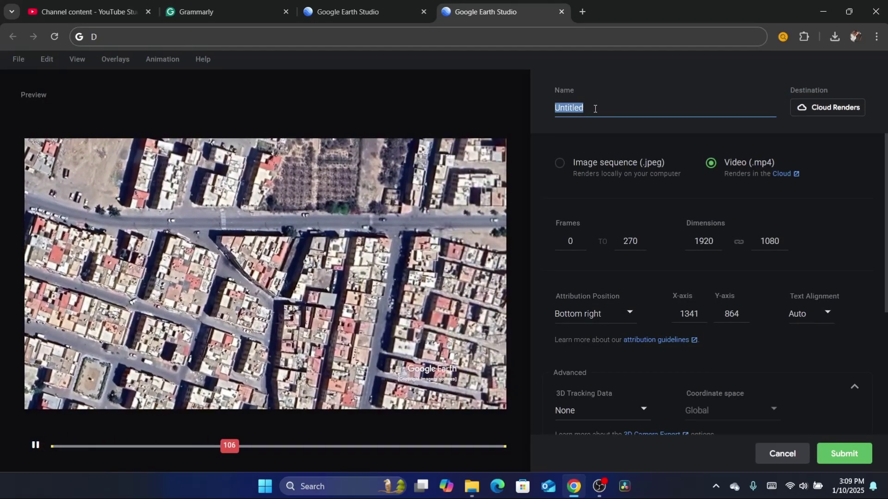
{"action": "type", "text": "fak"}
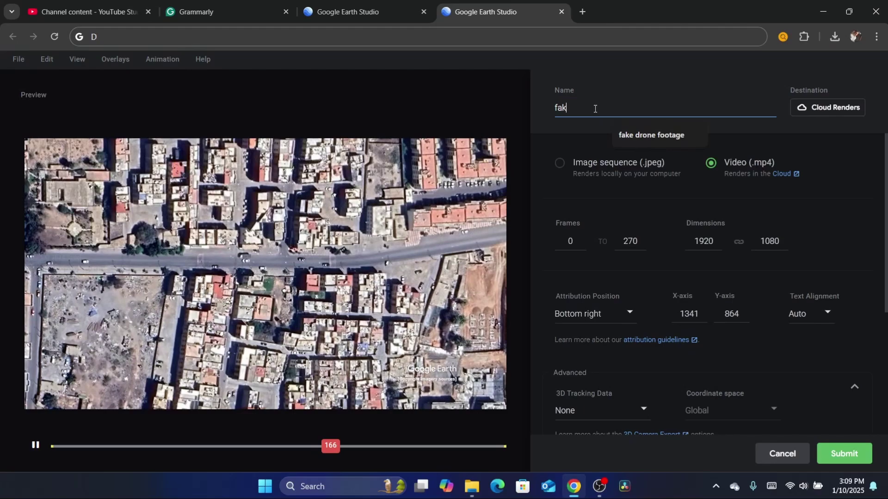
{"action": "left_click", "coordinate": [666, 132]}
{"action": "left_click", "coordinate": [535, 32]}
{"action": "type", "text": "social blade"}
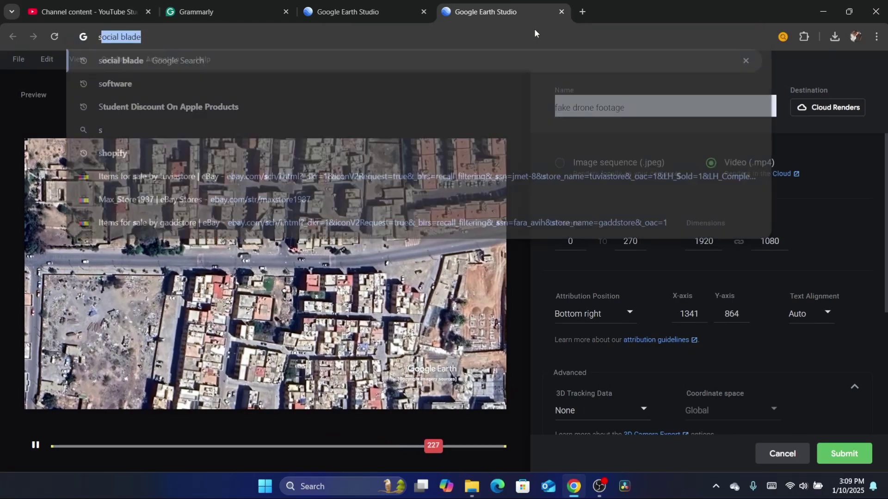
{"action": "left_click", "coordinate": [661, 353]}
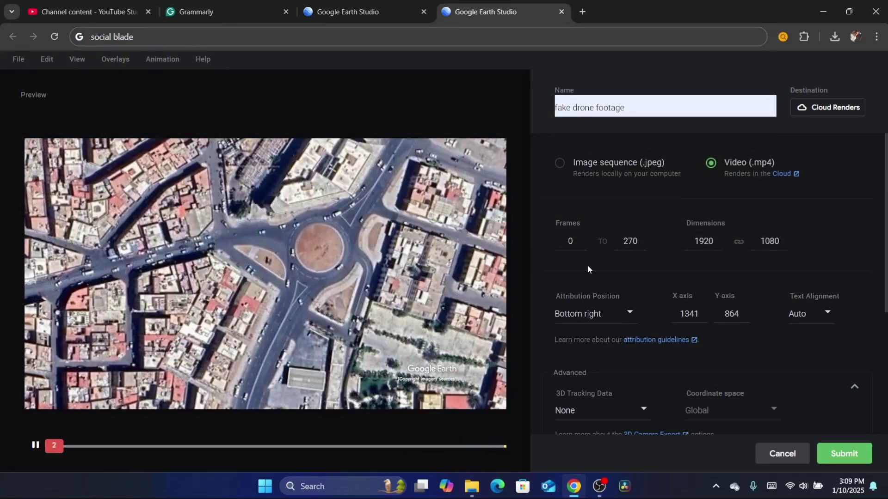
{"action": "double_click", "coordinate": [576, 239]}
{"action": "type", "text": "60"}
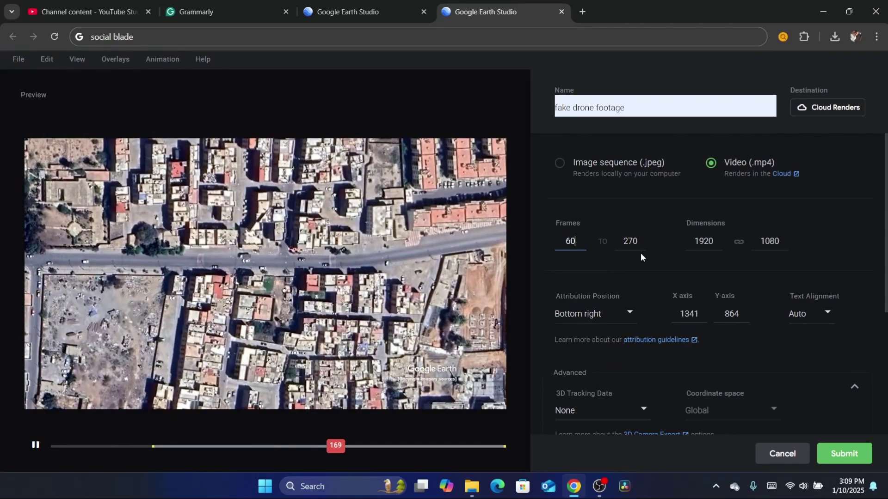
{"action": "scroll", "coordinate": [841, 429], "scroll_direction": "down", "scroll_amount": 4}
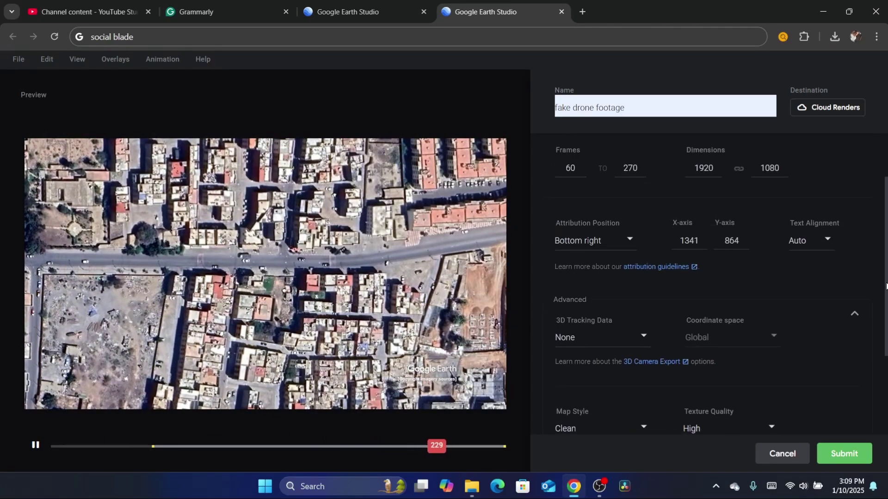
Submit the render and view it queued at 0% in the Cloud Renders list.
{"action": "left_click", "coordinate": [843, 453]}
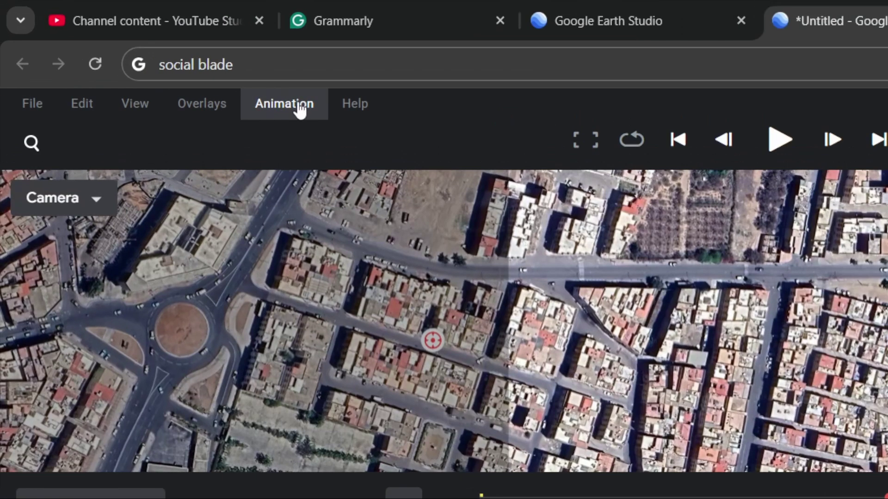
{"action": "left_click", "coordinate": [167, 63]}
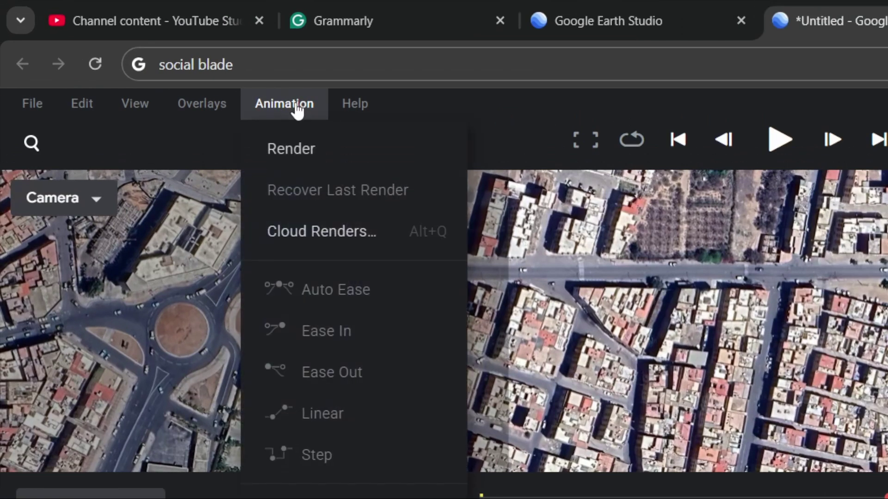
{"action": "left_click", "coordinate": [316, 232]}
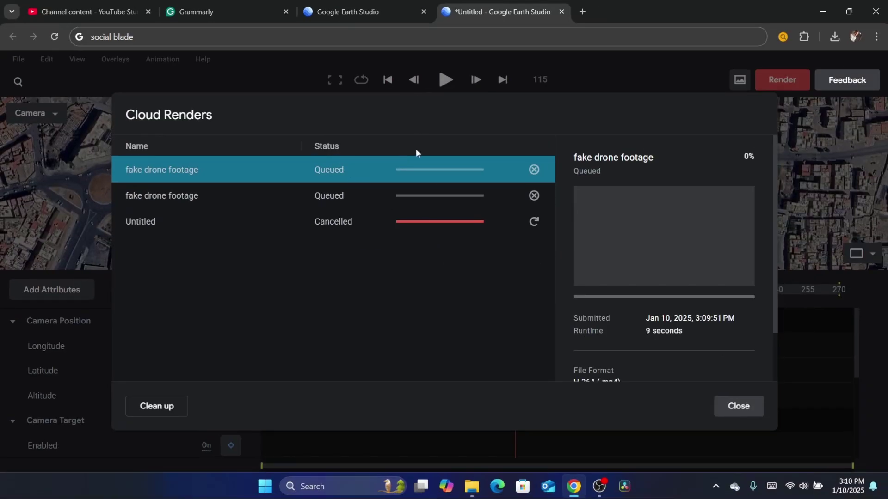